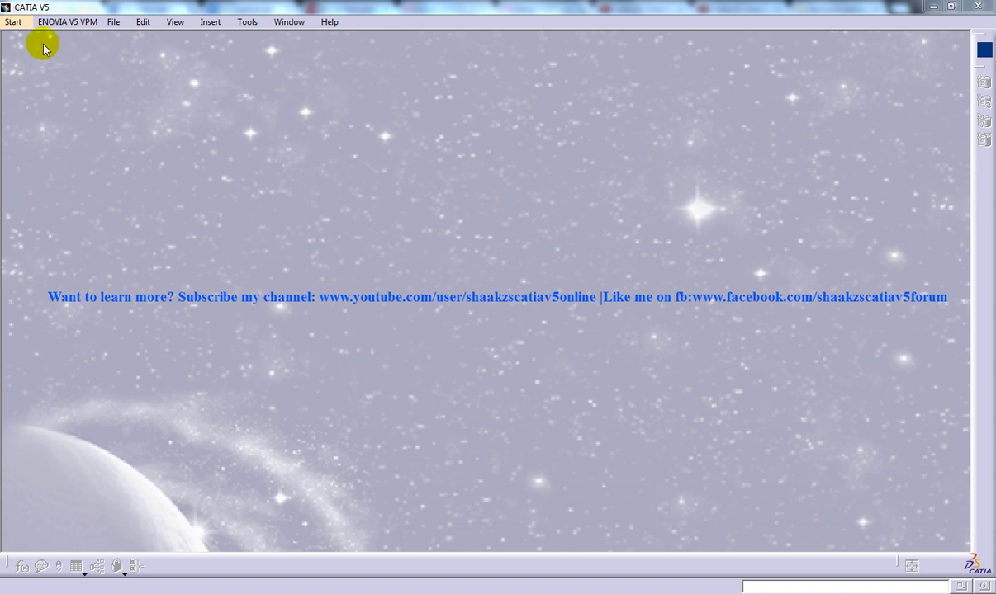
# Start a new document of type Drawing.
pyautogui.click(13, 21)
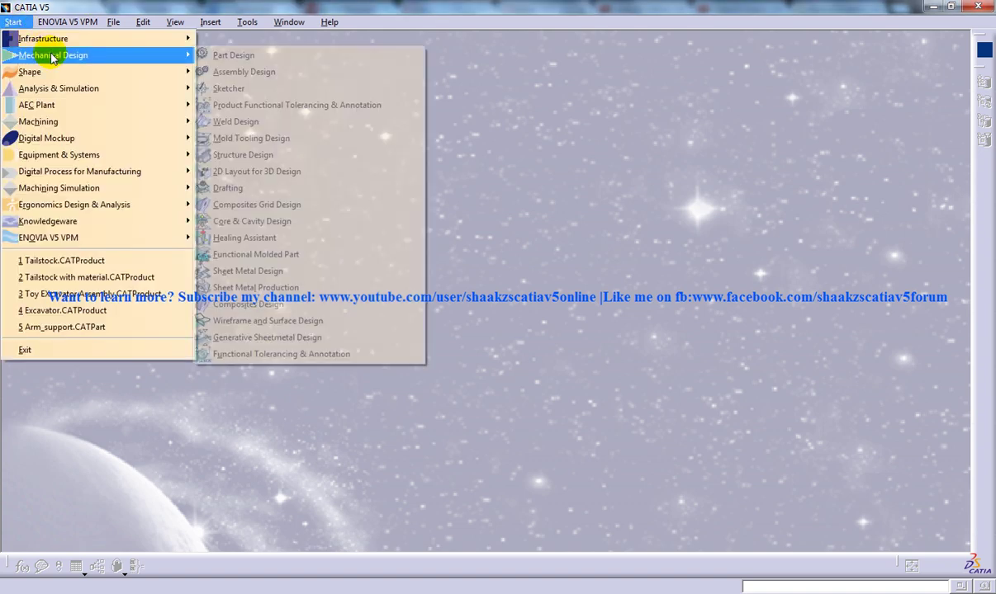
pyautogui.click(124, 38)
pyautogui.click(850, 489)
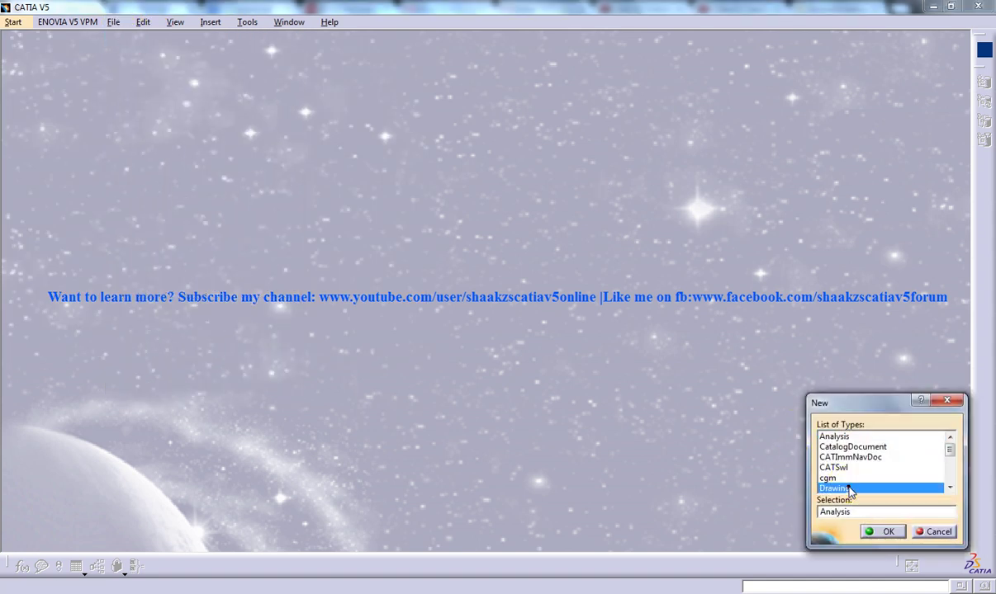
pyautogui.click(882, 531)
# Keep the ISO standard and accept the A3 ISO landscape sheet.
pyautogui.click(794, 354)
pyautogui.click(806, 337)
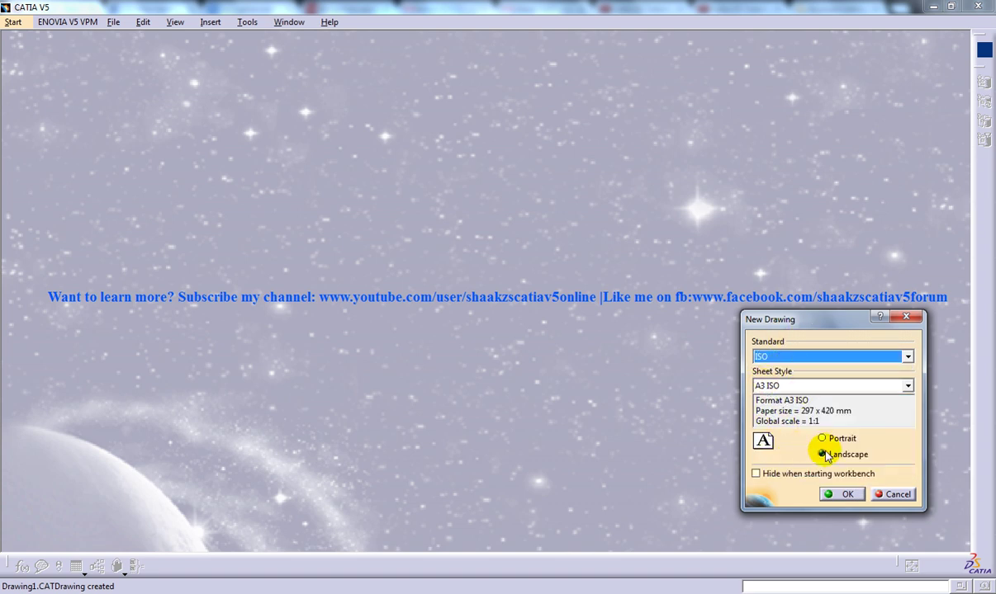
pyautogui.click(848, 494)
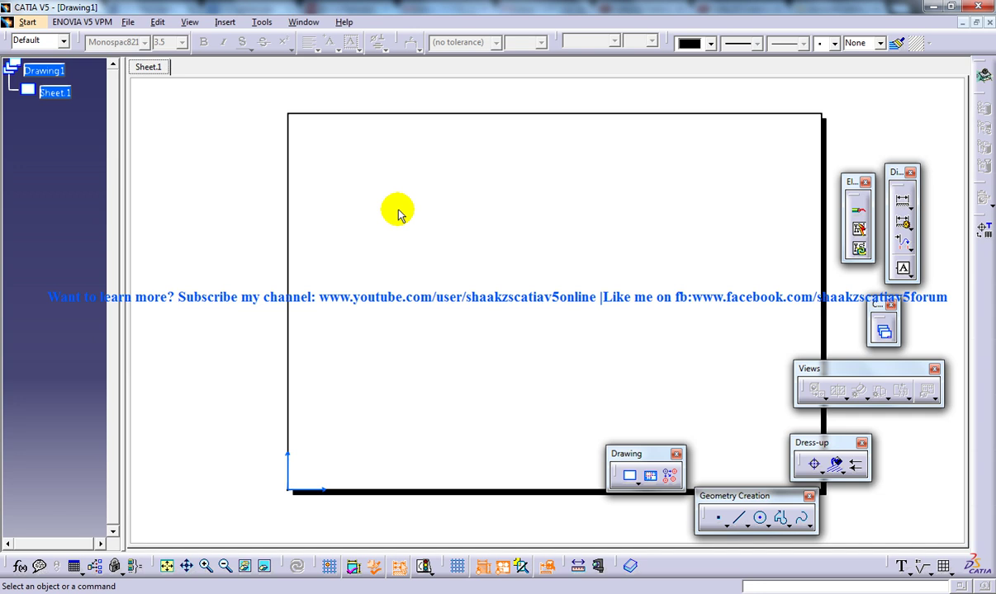
# In Sheet.1's Properties, select Third angle standard and confirm.
pyautogui.rightClick(63, 97)
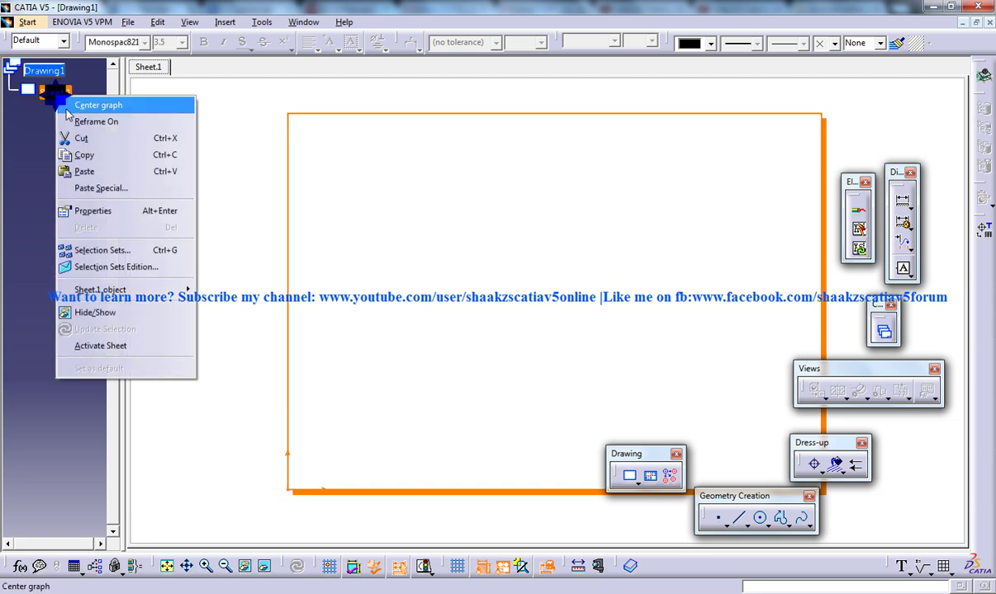
pyautogui.click(92, 212)
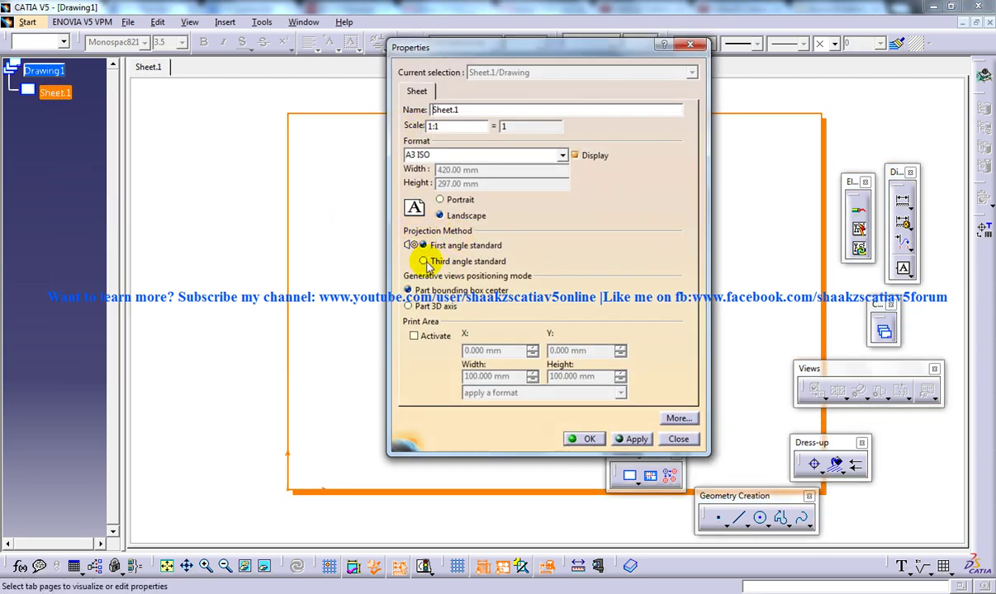
pyautogui.click(425, 262)
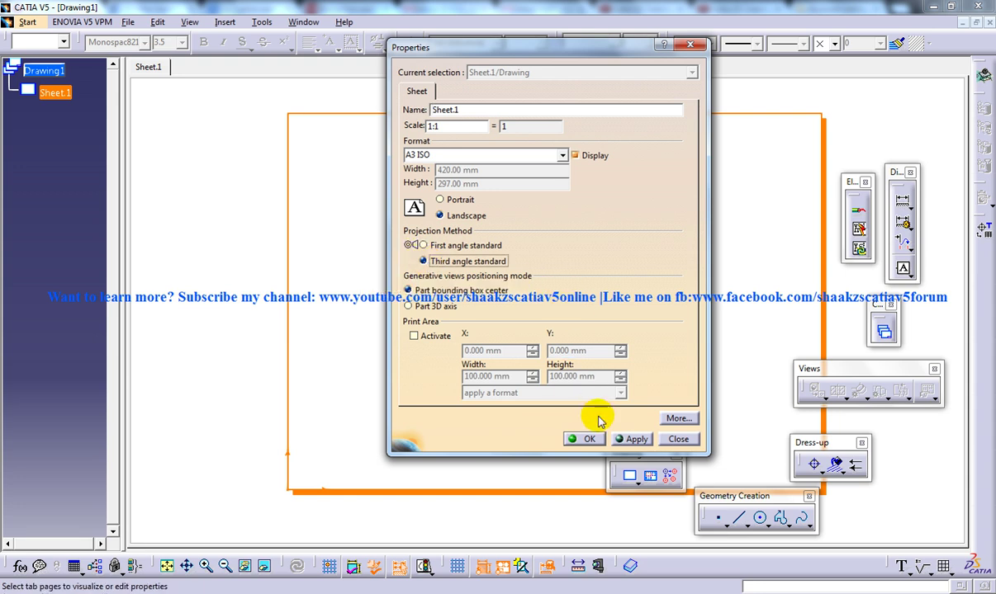
pyautogui.click(587, 440)
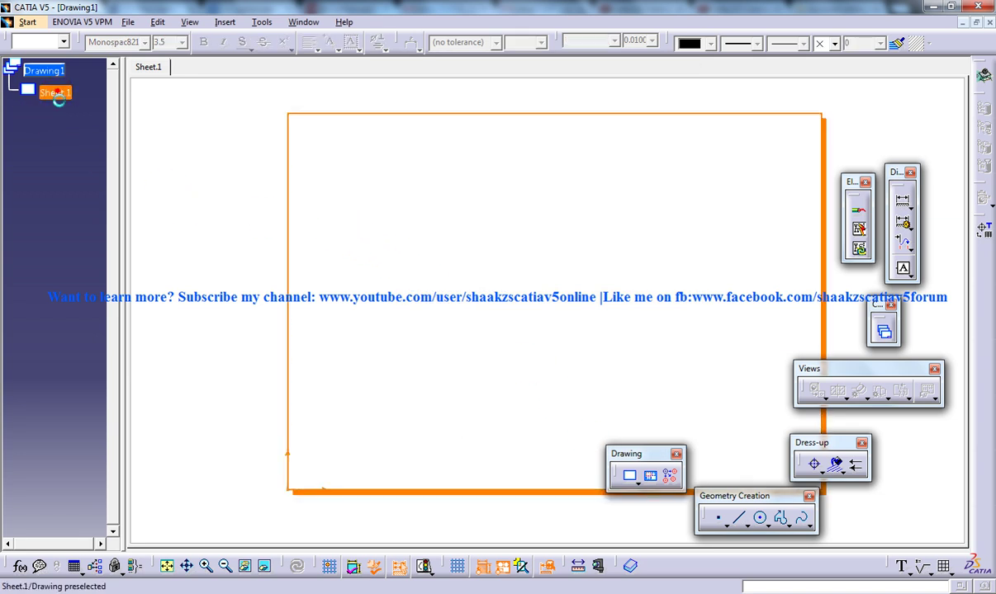
pyautogui.click(330, 222)
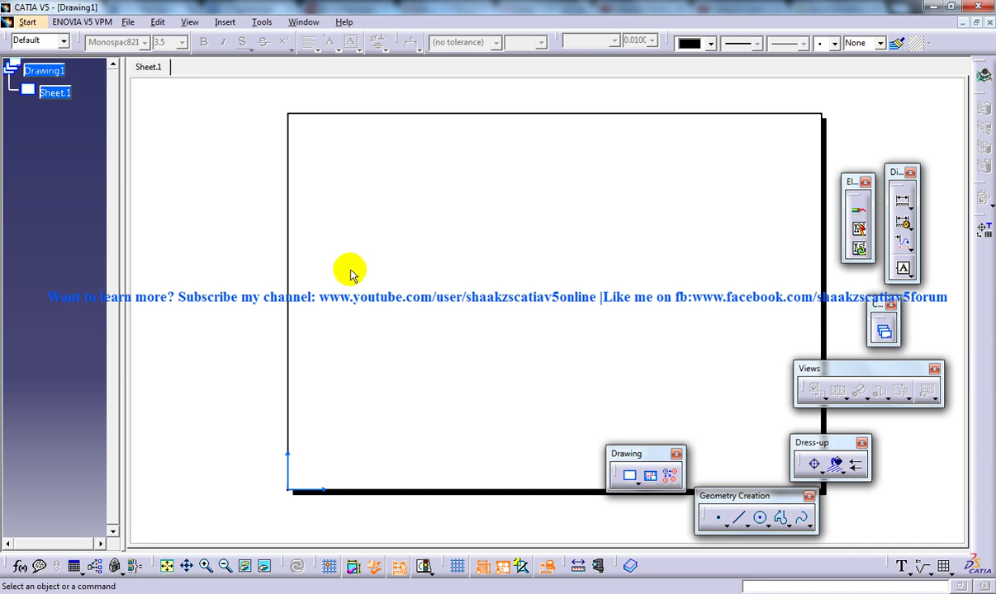
pyautogui.click(459, 255)
pyautogui.click(408, 197)
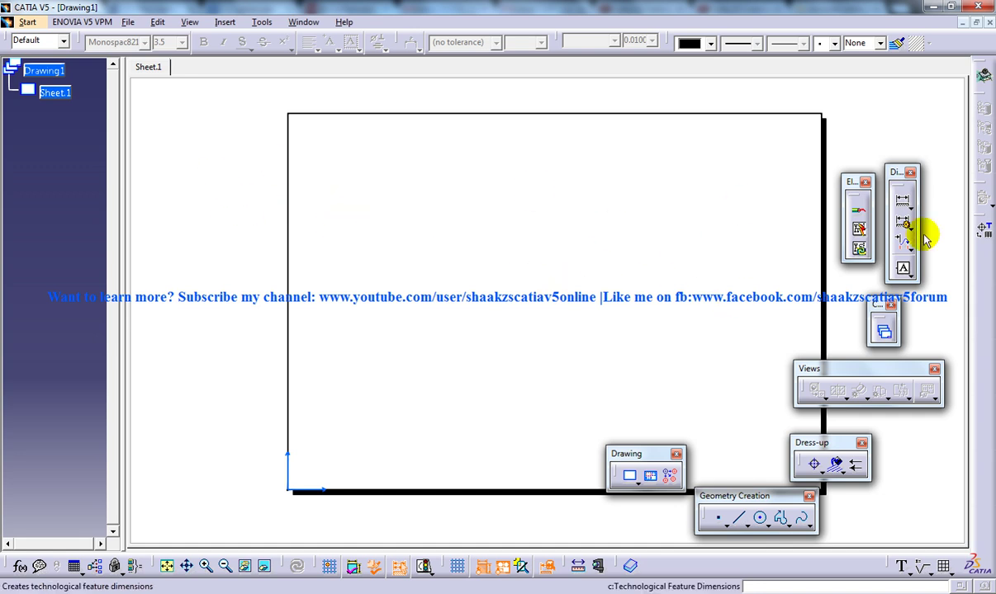
pyautogui.moveTo(836, 374); pyautogui.dragTo(823, 375)
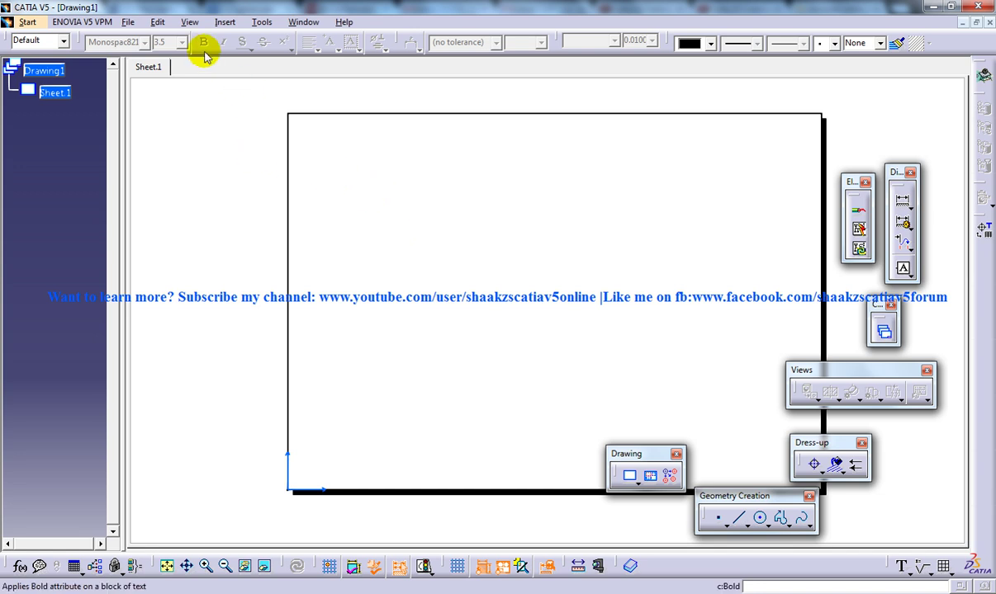
# Open Tailstock.CATProduct, then switch back to the Drawing1 window.
pyautogui.click(127, 22)
pyautogui.click(149, 72)
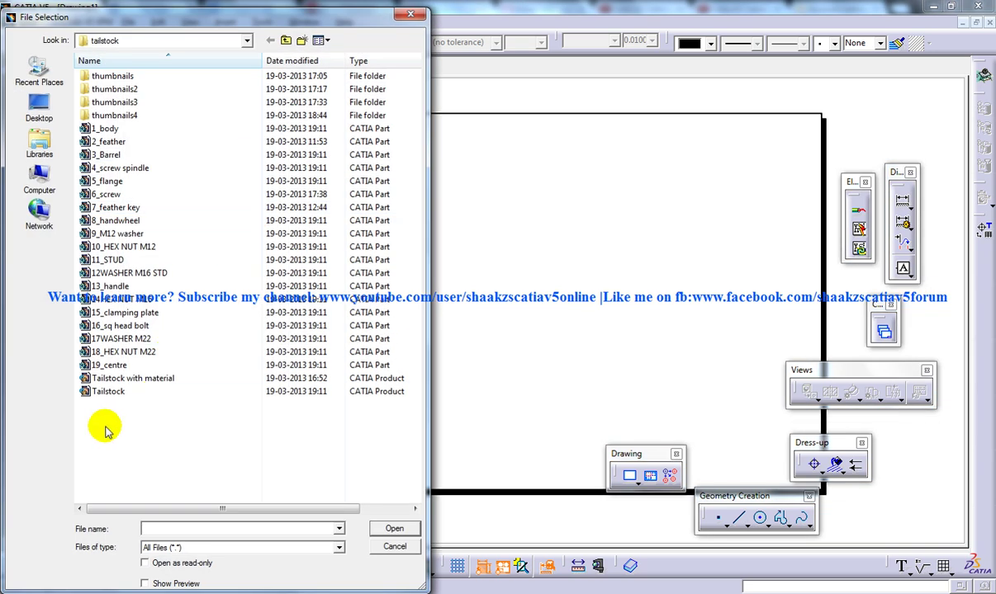
pyautogui.click(107, 391)
pyautogui.press('Return')
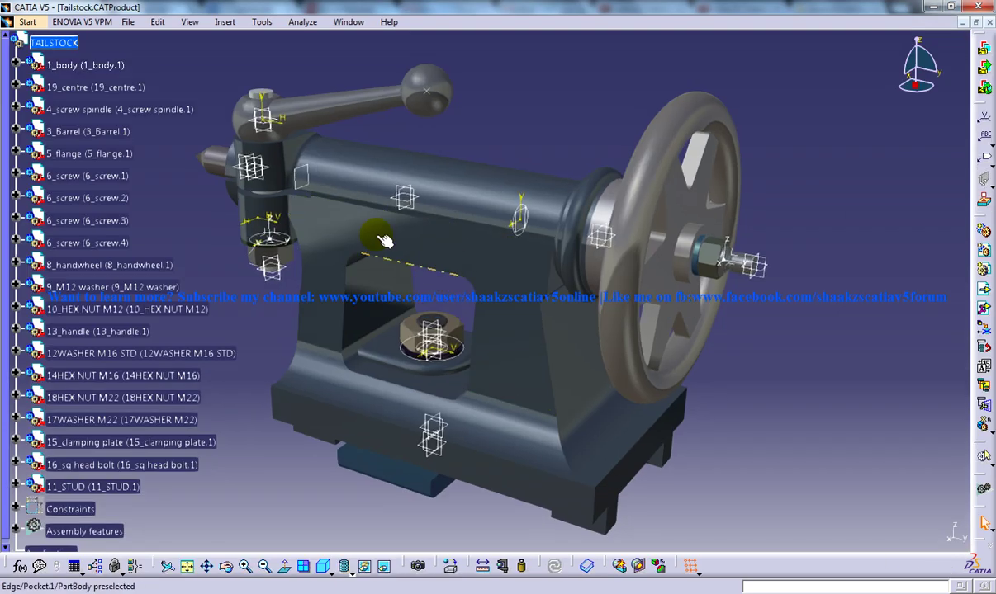
pyautogui.click(348, 22)
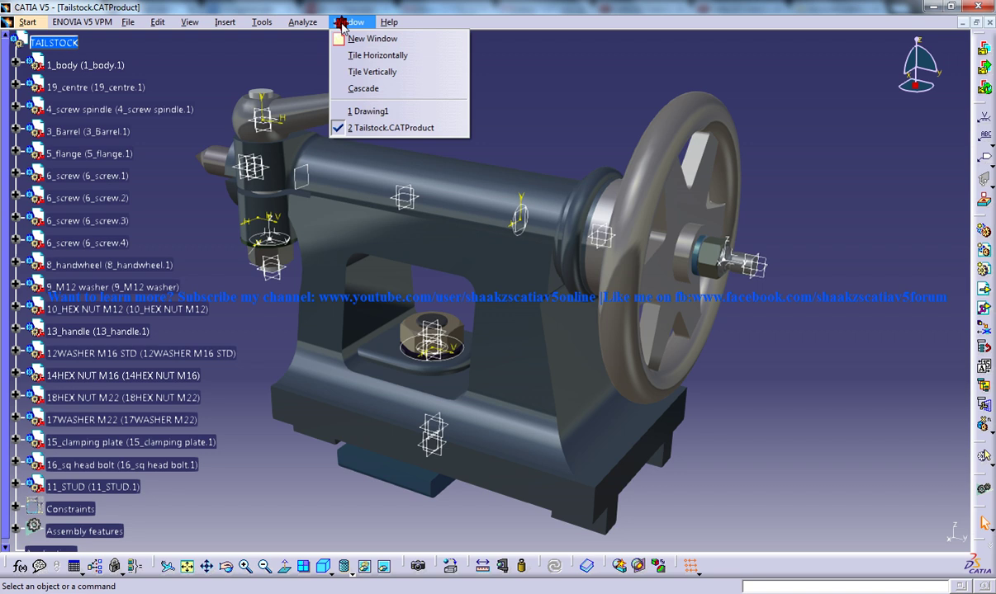
pyautogui.click(370, 110)
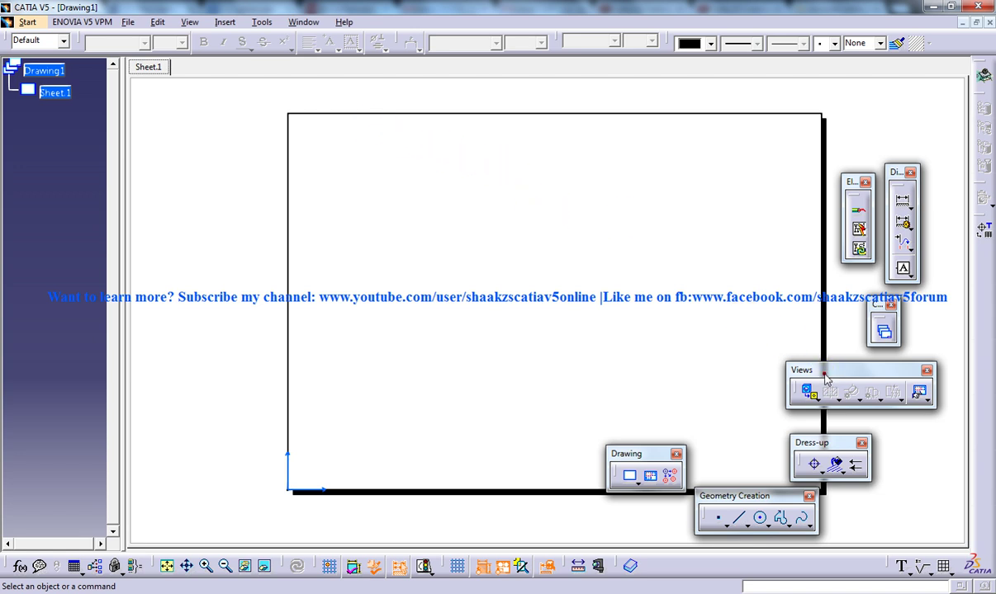
# Tear the Wizard flyout off the Views toolbar as a floating Wizard toolbar.
pyautogui.moveTo(786, 369); pyautogui.dragTo(806, 377)
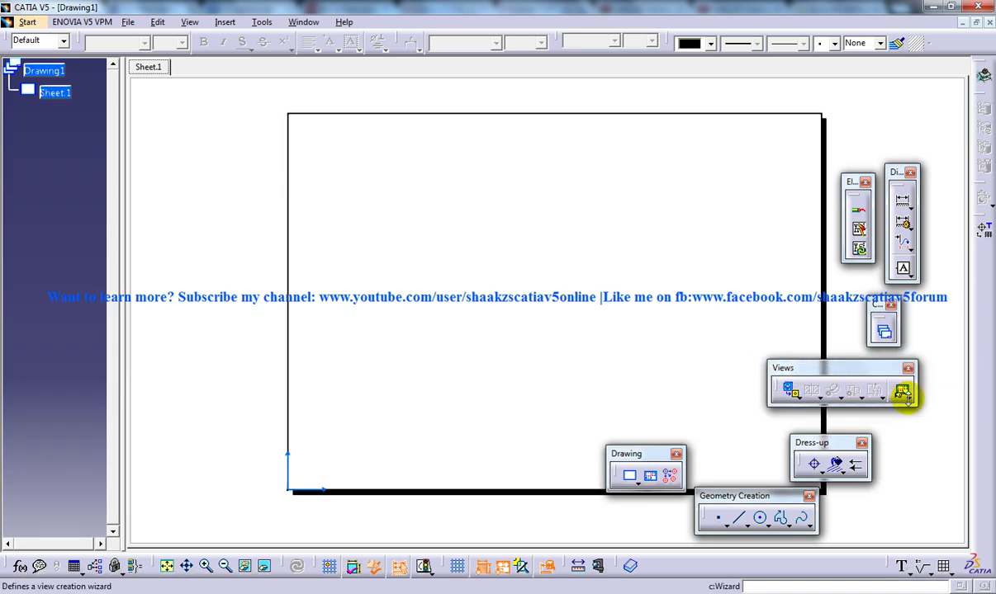
pyautogui.rightClick(989, 499)
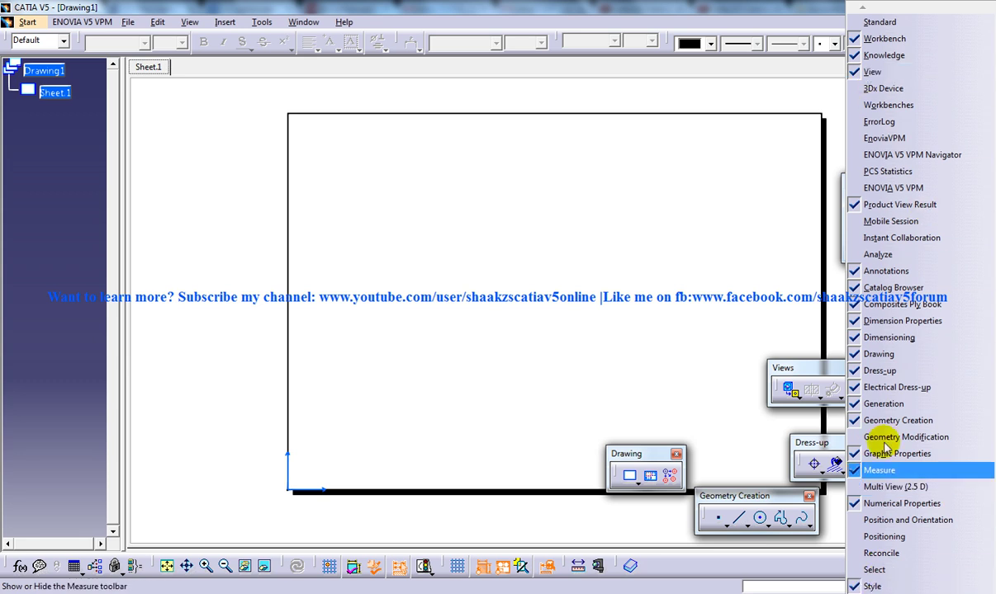
pyautogui.click(796, 572)
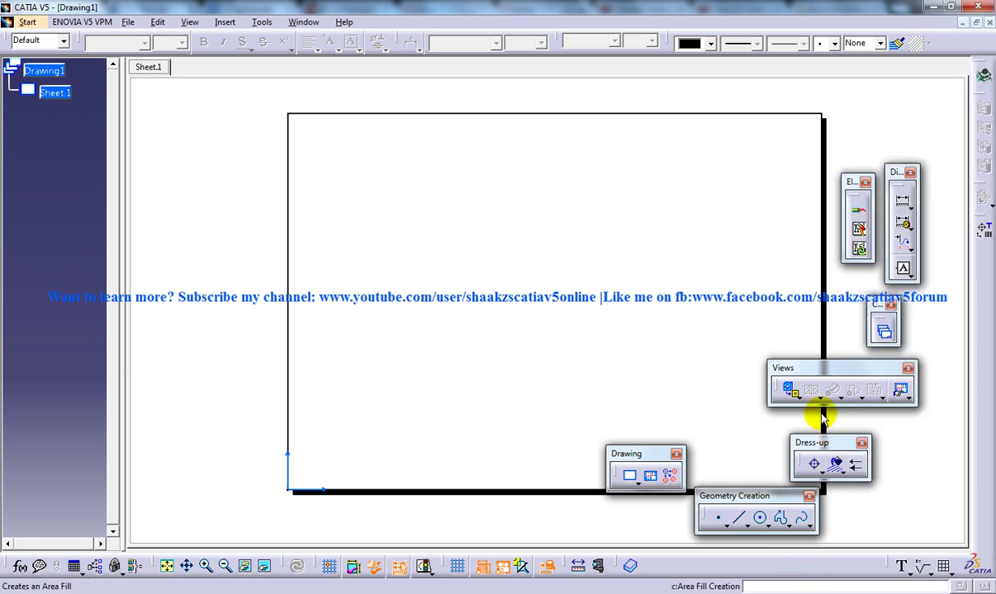
pyautogui.click(906, 402)
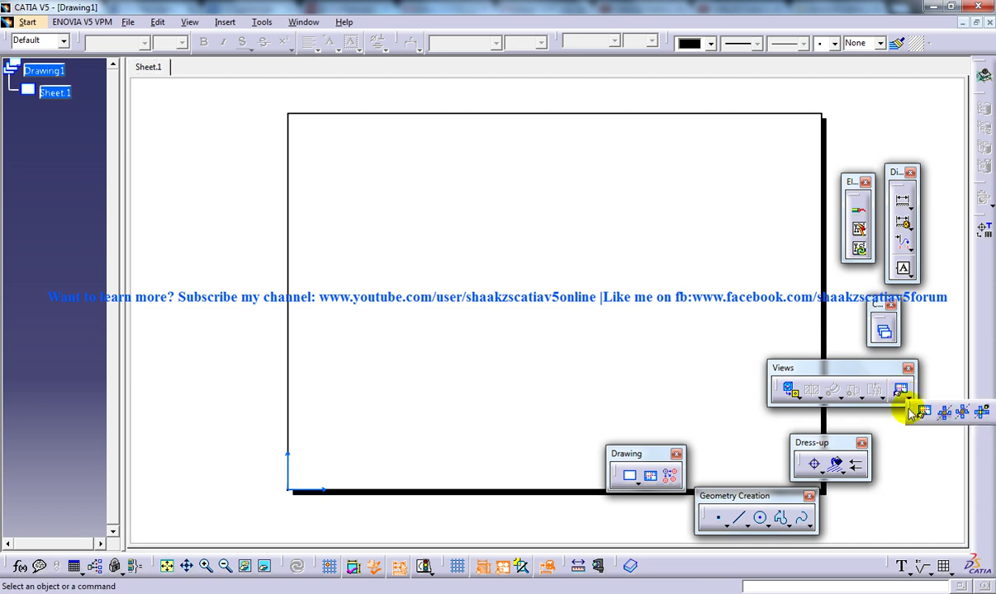
pyautogui.moveTo(908, 413); pyautogui.dragTo(775, 349)
pyautogui.moveTo(787, 314); pyautogui.dragTo(792, 319)
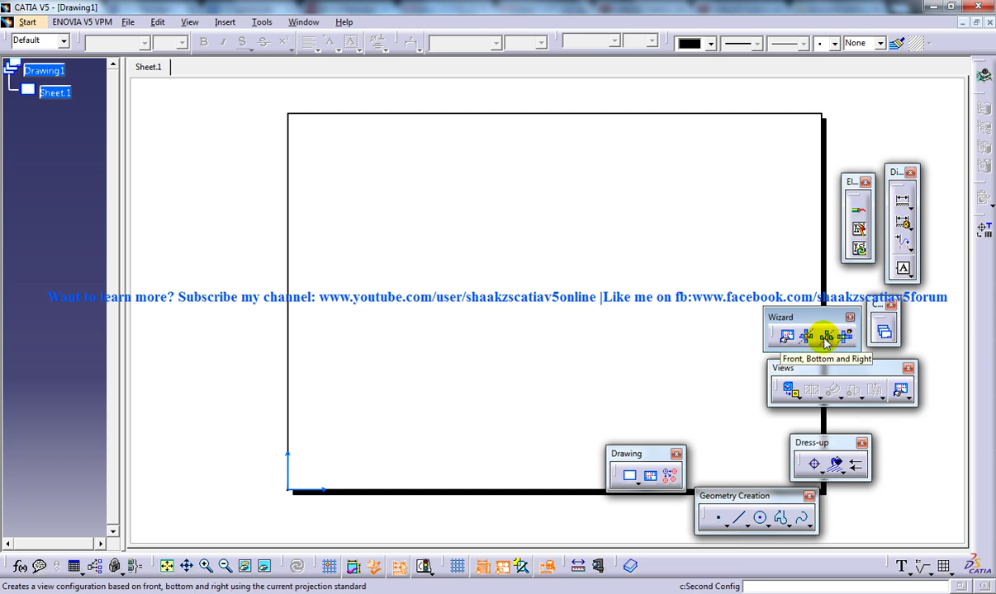
# Start the Front, Bottom and Right wizard and pick a Tailstock base face as front plane.
pyautogui.click(826, 338)
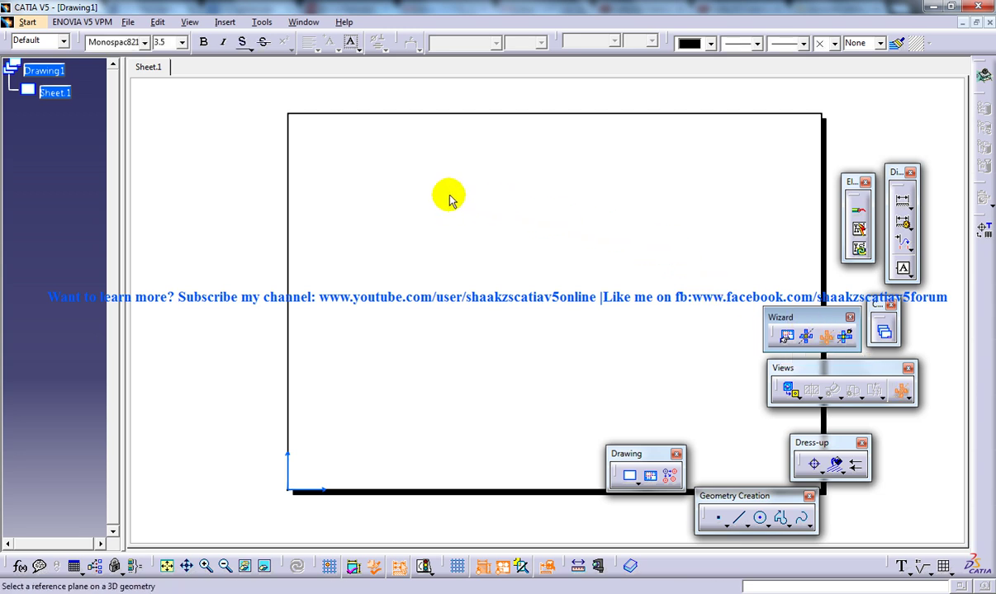
pyautogui.click(301, 24)
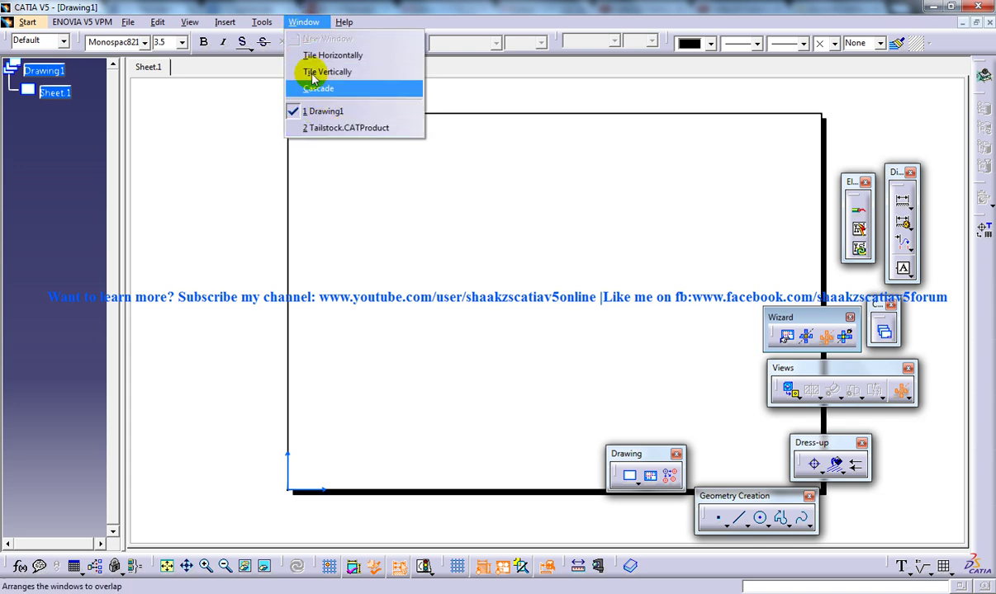
pyautogui.click(330, 130)
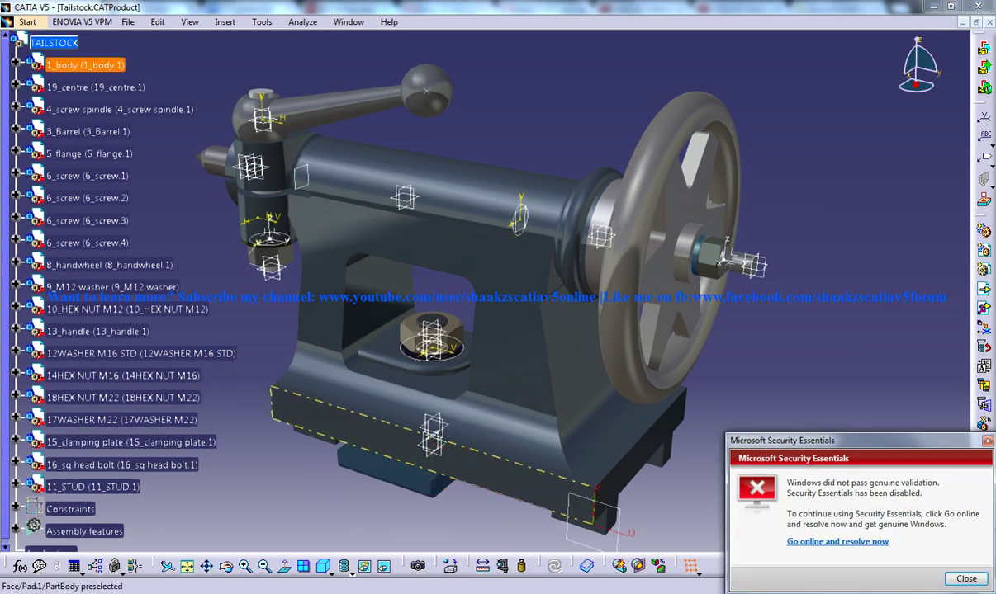
pyautogui.click(988, 444)
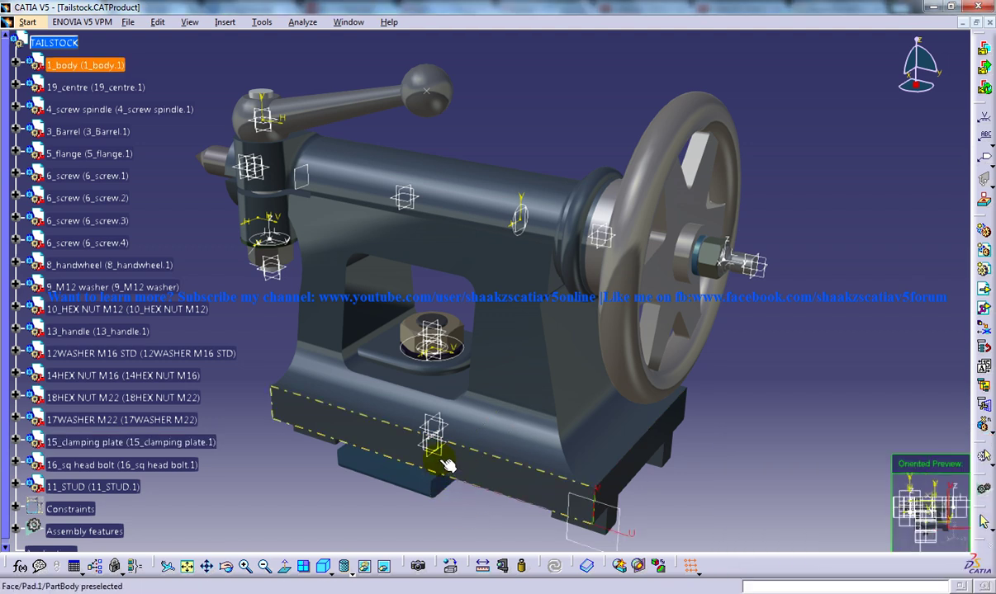
pyautogui.click(443, 459)
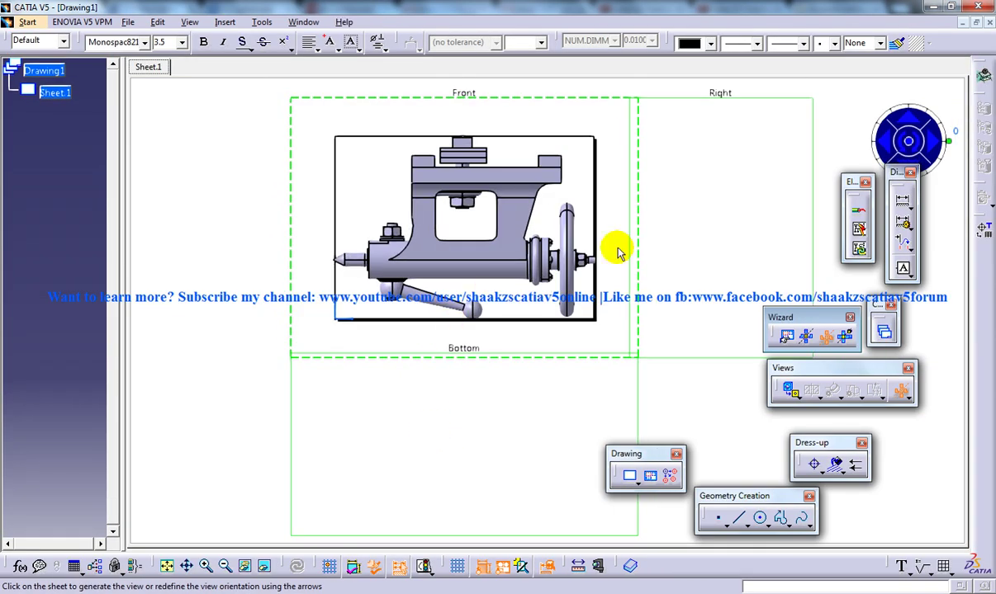
# Rotate the preview so the front view shows the tailstock's side, then place the views.
pyautogui.moveTo(545, 285)
pyautogui.keyDown('ctrl'); pyautogui.mouseDown(button='middle')
pyautogui.moveTo(562, 343)
pyautogui.moveTo(551, 307)
pyautogui.moveTo(460, 291)
pyautogui.mouseUp(button='middle'); pyautogui.keyUp('ctrl')
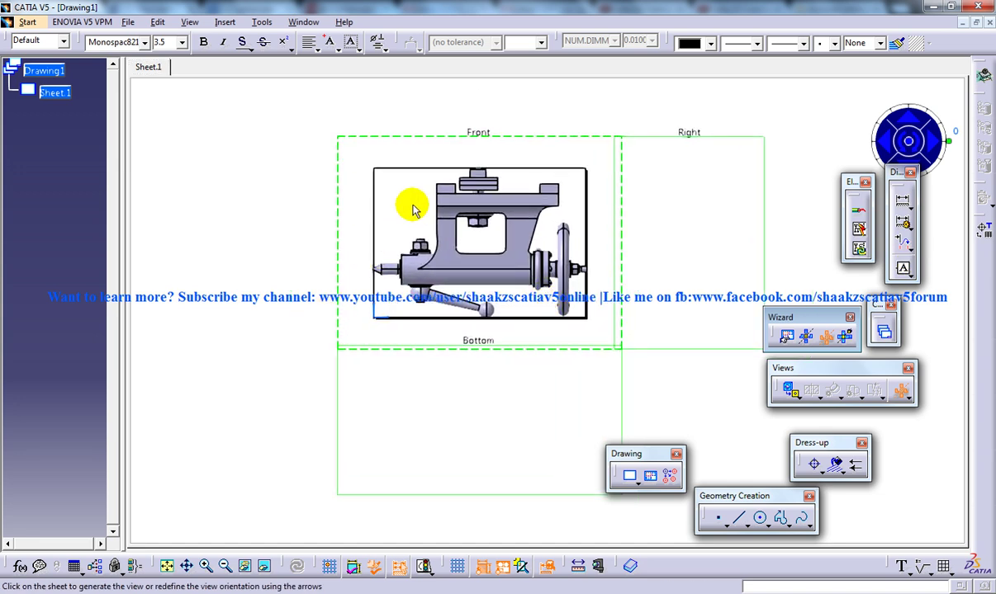
pyautogui.moveTo(473, 222)
pyautogui.keyDown('ctrl'); pyautogui.mouseDown(button='middle')
pyautogui.moveTo(529, 222)
pyautogui.moveTo(418, 211)
pyautogui.moveTo(374, 196)
pyautogui.mouseUp(button='middle'); pyautogui.keyUp('ctrl')
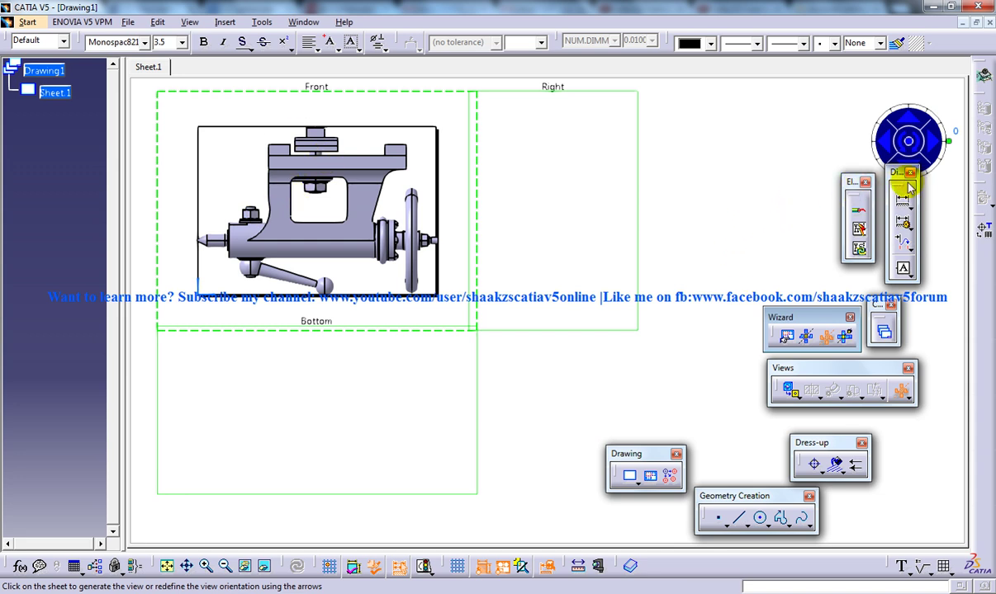
pyautogui.moveTo(902, 175); pyautogui.dragTo(943, 255)
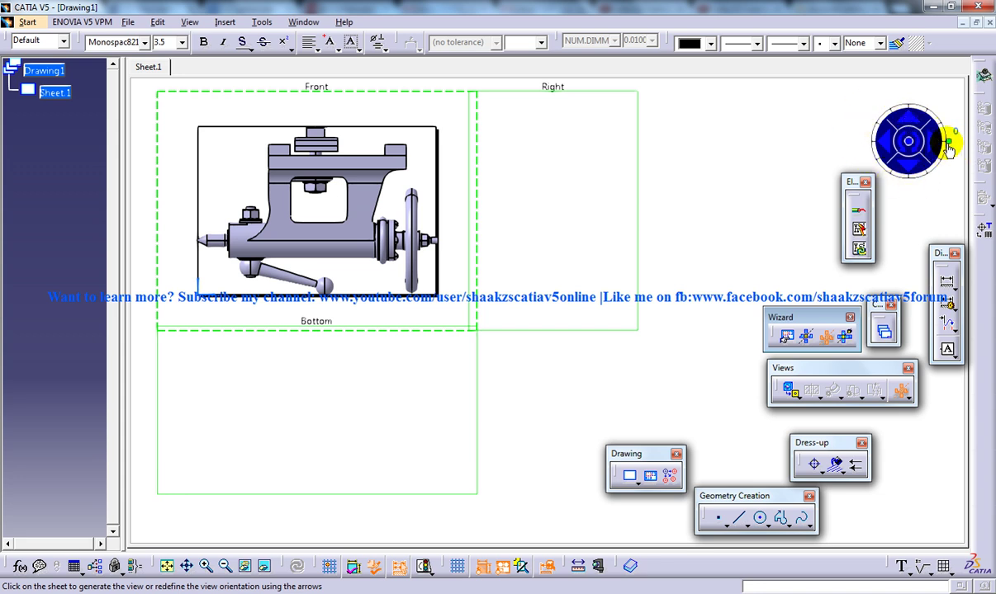
pyautogui.moveTo(949, 142); pyautogui.dragTo(861, 169)
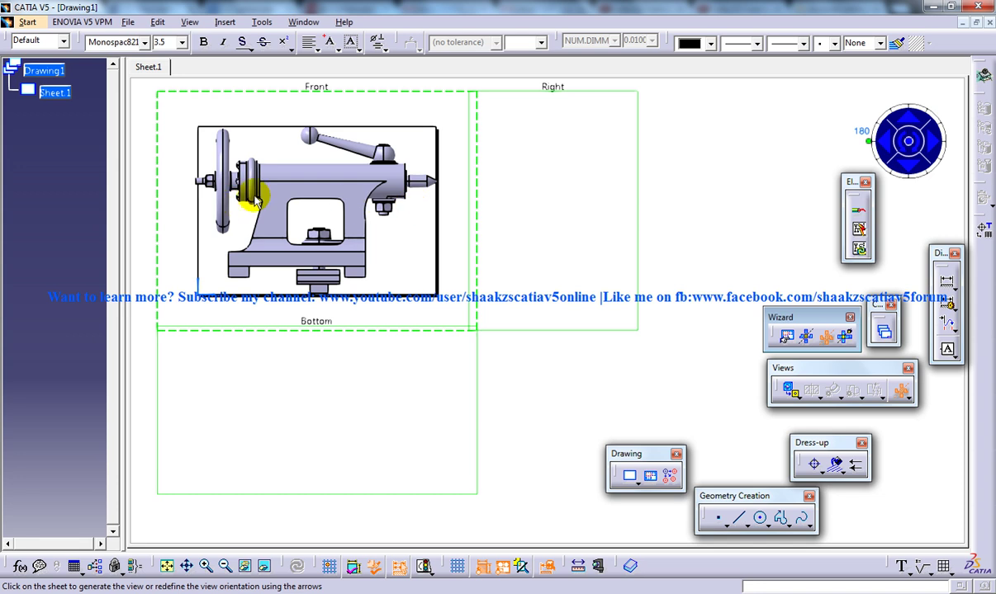
pyautogui.click(883, 145)
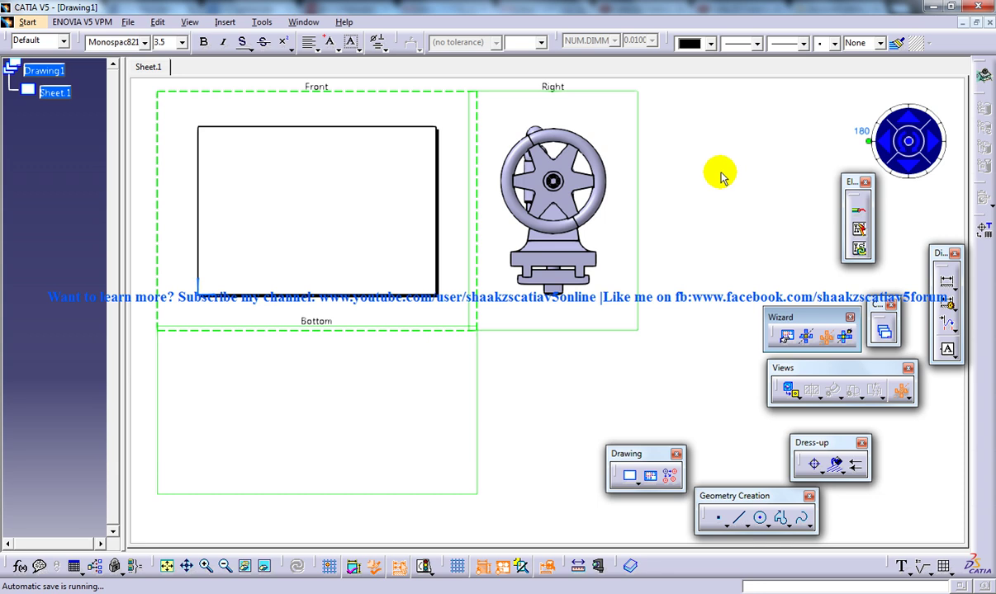
pyautogui.click(720, 171)
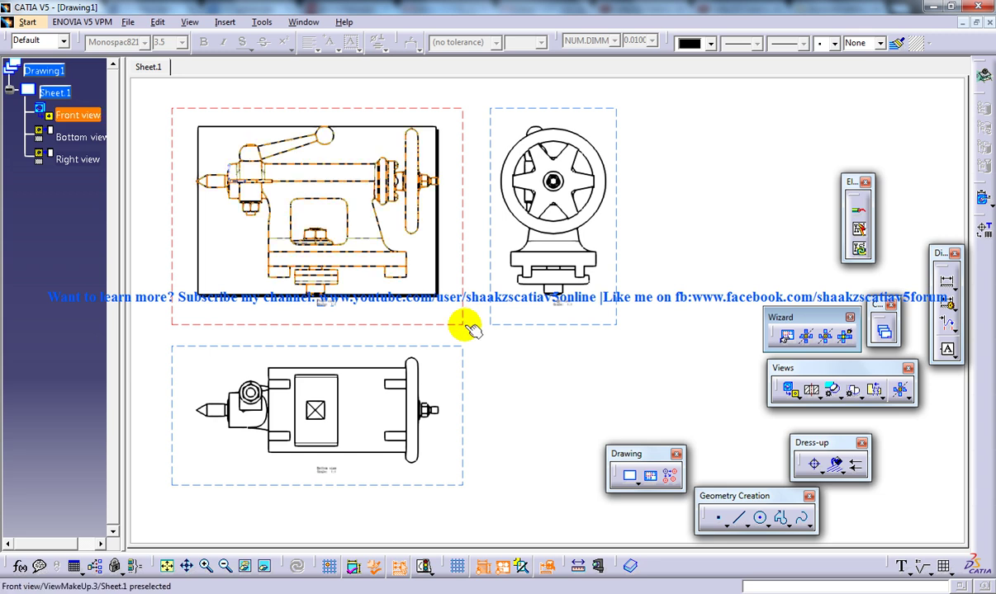
# Reopen the Wizard flyout on the Views toolbar, closing the floating Wizard toolbar.
pyautogui.click(904, 394)
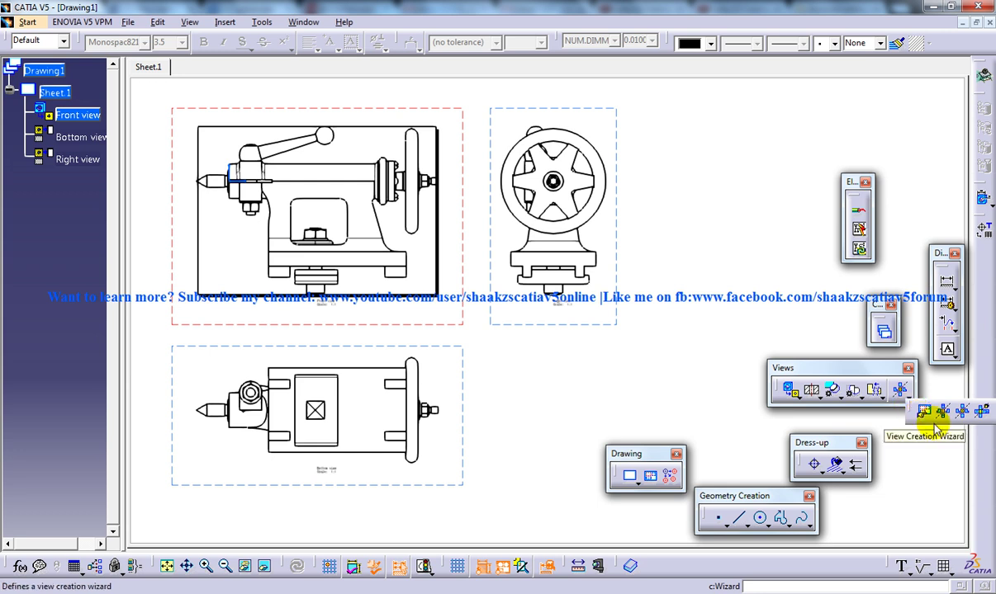